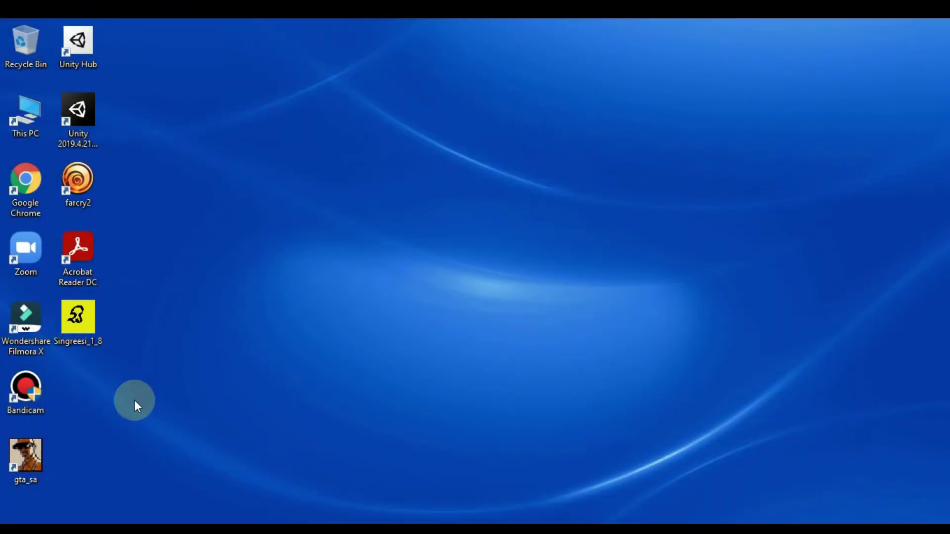
# Launch Settings from the Start menu and go to Update & Security
pyautogui.click(16, 518)
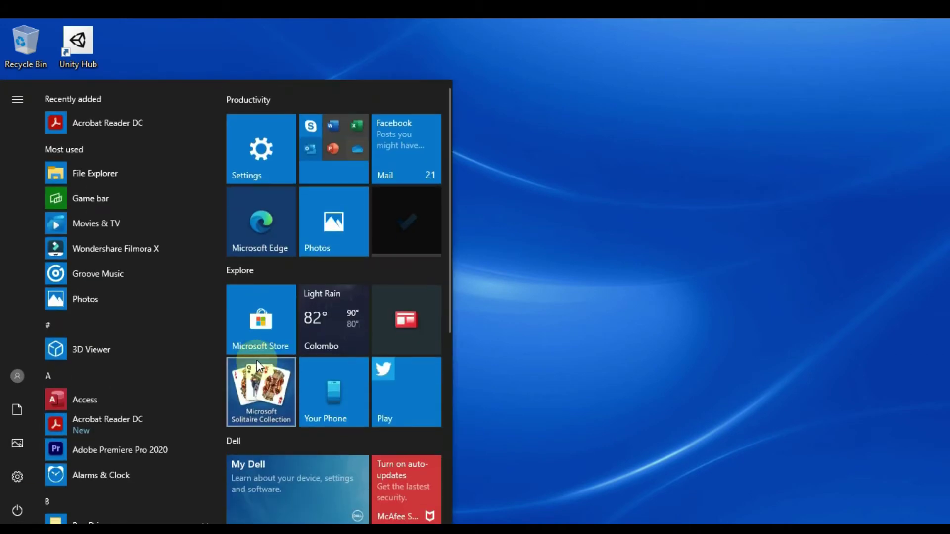
pyautogui.click(261, 148)
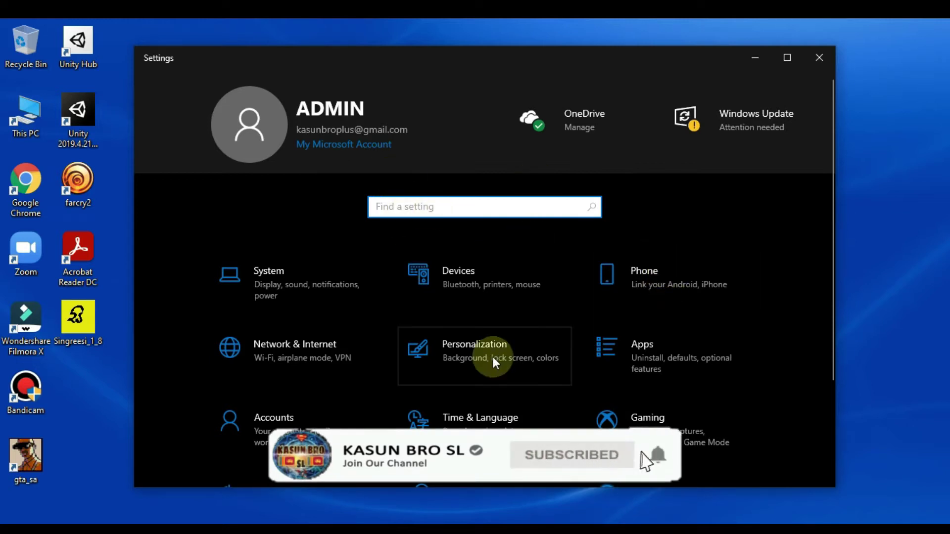
pyautogui.scroll(-3, 493, 357)
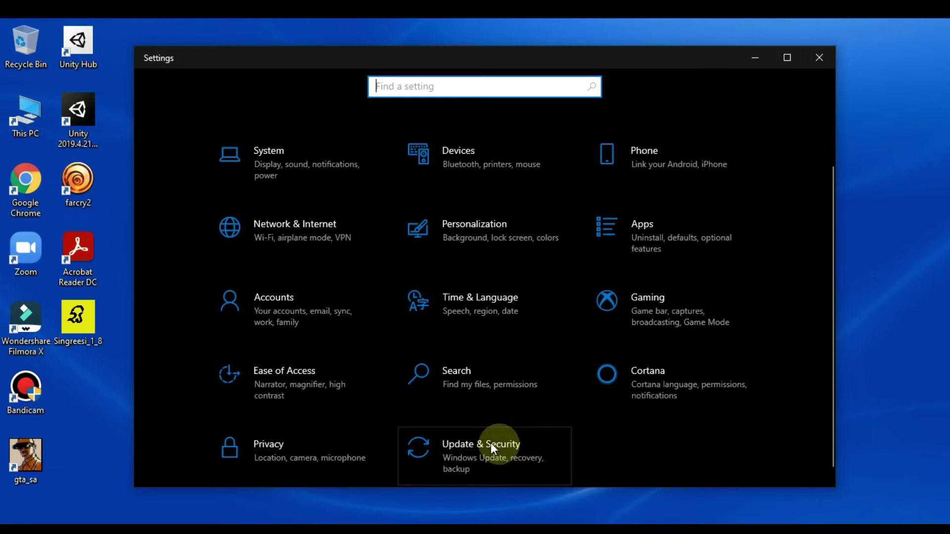
pyautogui.click(507, 452)
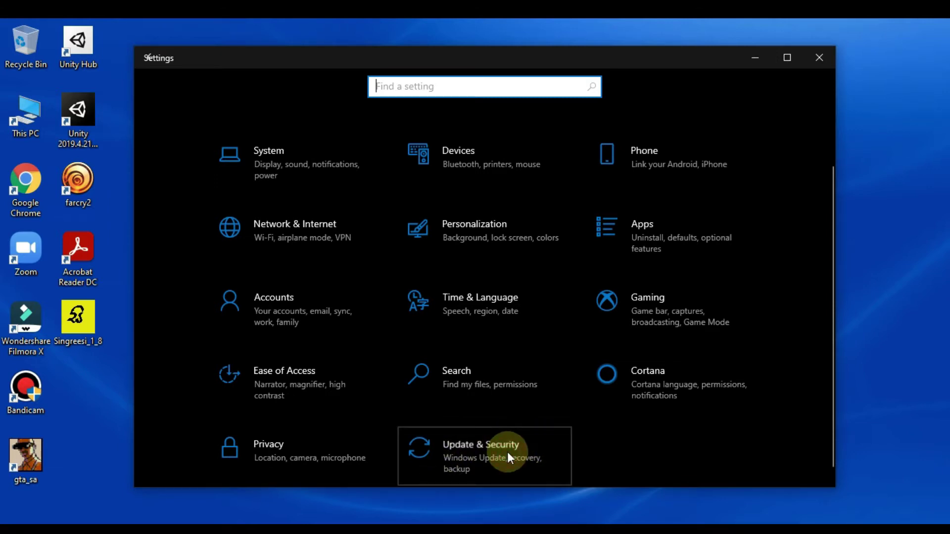
pyautogui.click(507, 452)
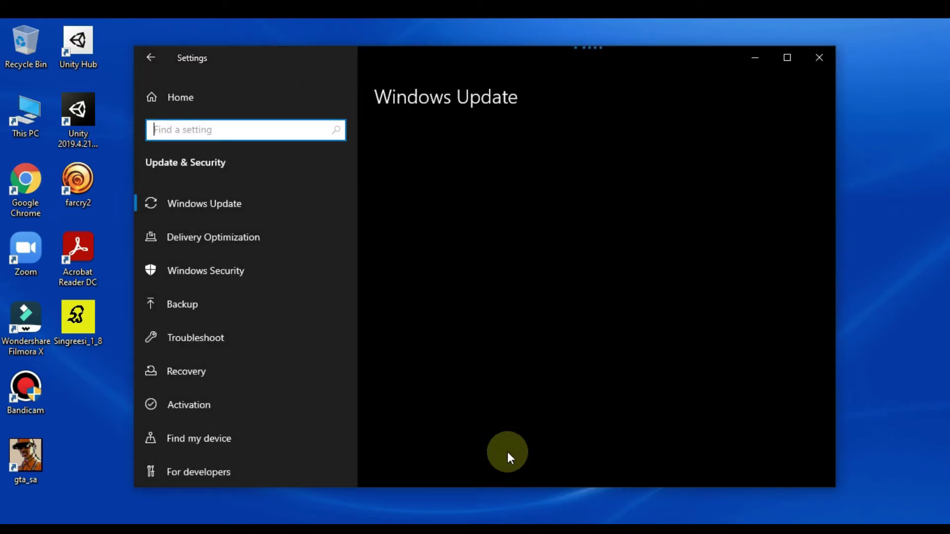
# Maximize the Settings window and select Recovery in the sidebar
pyautogui.click(785, 58)
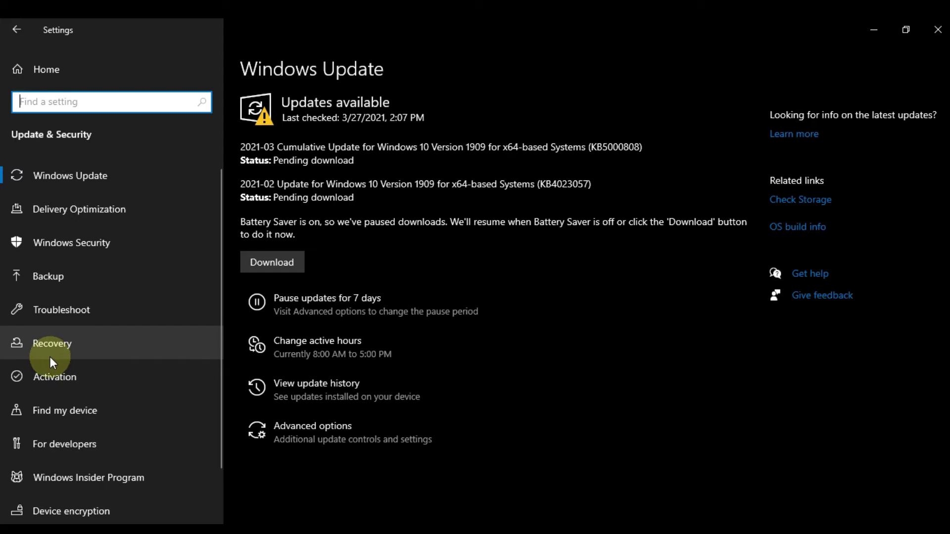
pyautogui.click(102, 346)
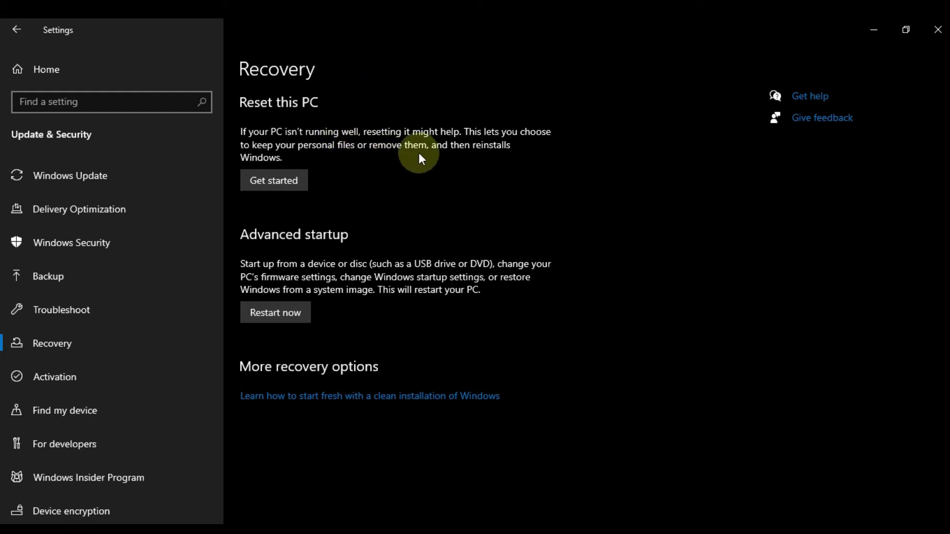
# Start Reset this PC with Get started and nudge its dialog upward
pyautogui.click(291, 183)
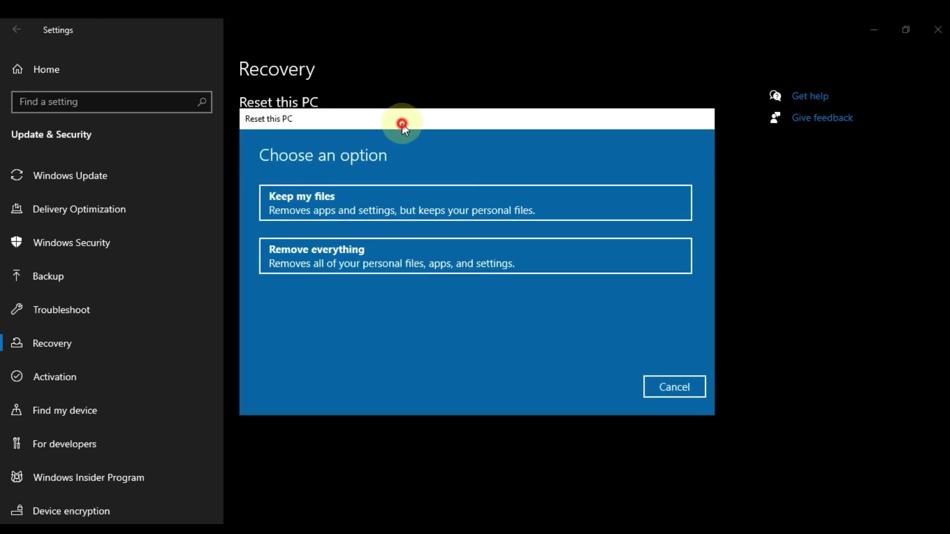
pyautogui.moveTo(401, 124); pyautogui.dragTo(424, 107)
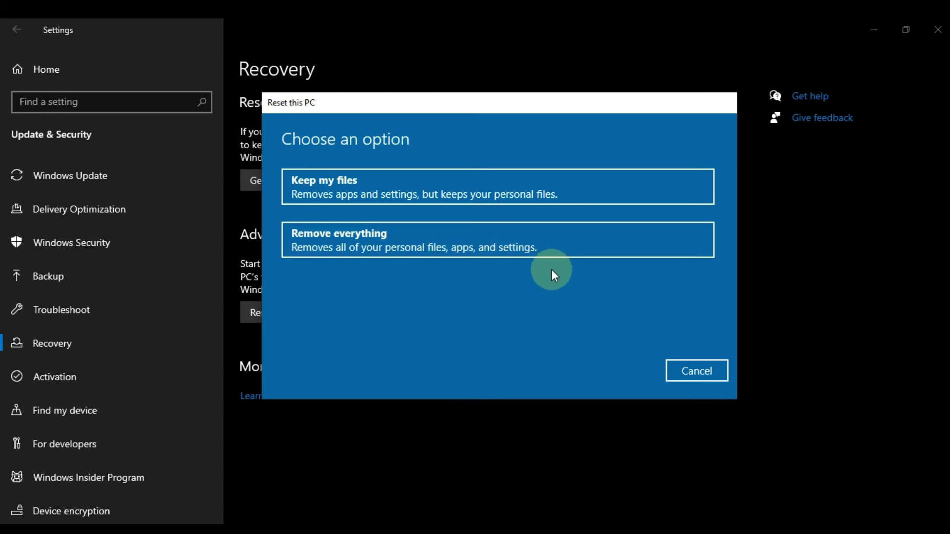
# Move the Reset this PC dialog back into place and cancel it
pyautogui.moveTo(520, 102); pyautogui.dragTo(497, 119)
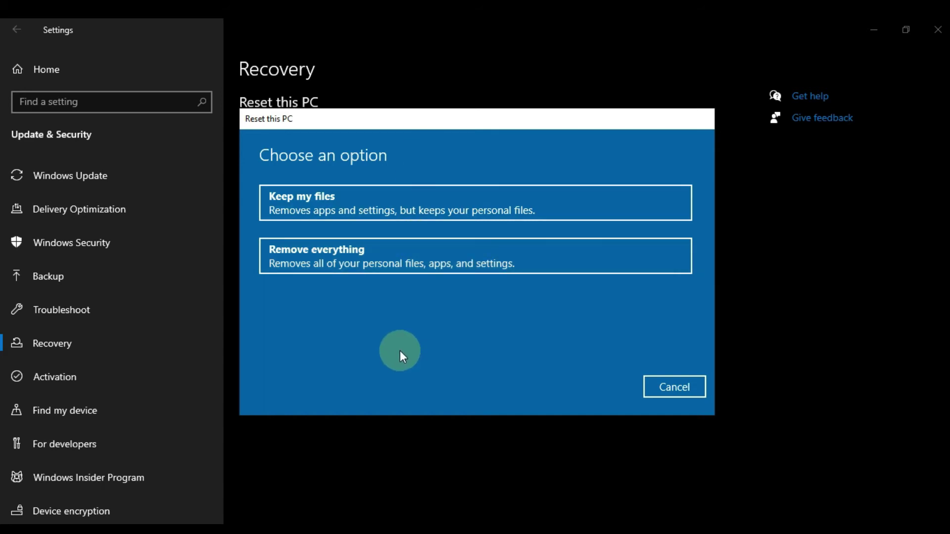
pyautogui.click(702, 387)
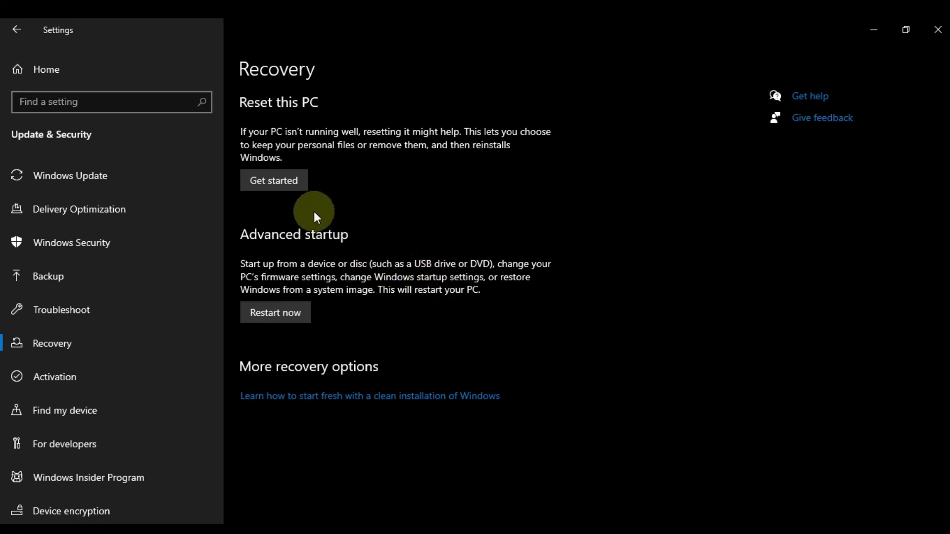
# Restart Reset this PC and choose Keep my files
pyautogui.click(288, 182)
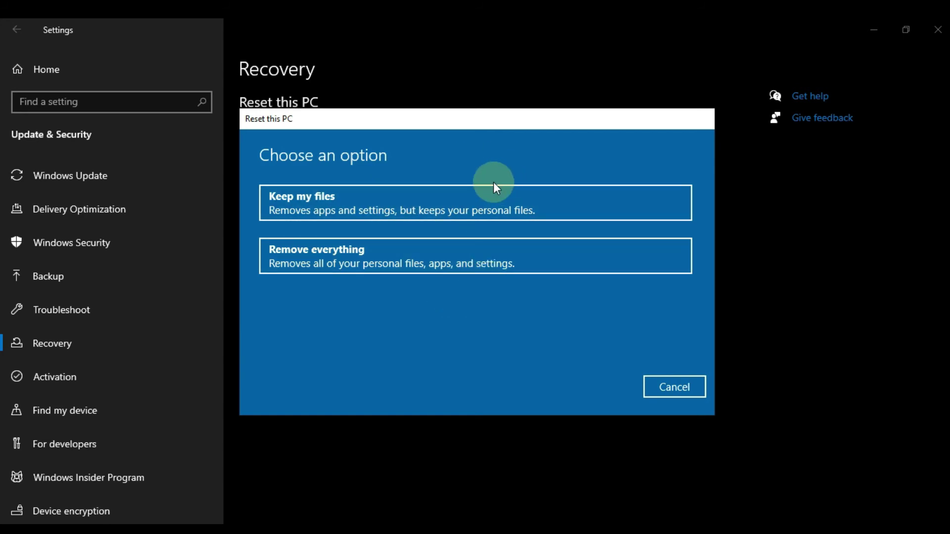
pyautogui.click(458, 200)
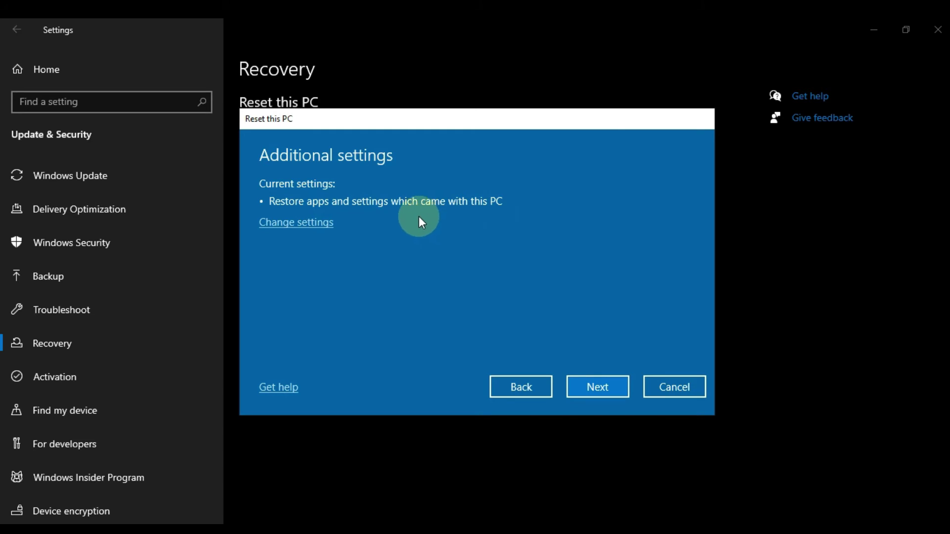
# Under Change settings, toggle Preinstalled apps off, on, then off, and cancel
pyautogui.click(307, 224)
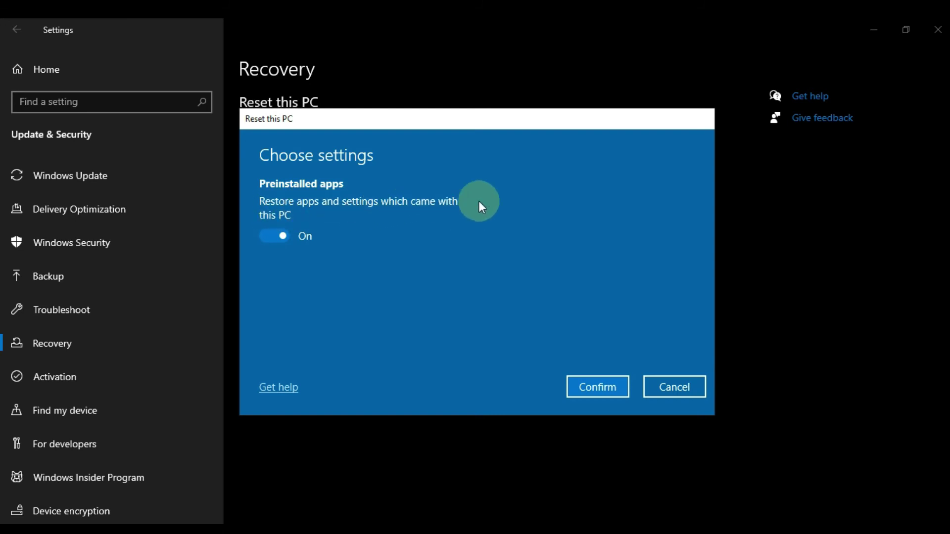
pyautogui.click(281, 235)
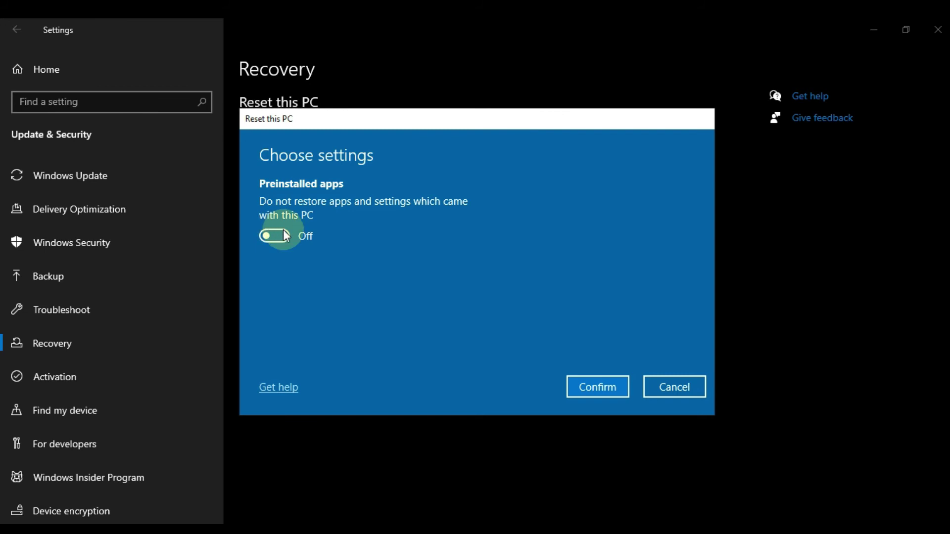
pyautogui.click(272, 236)
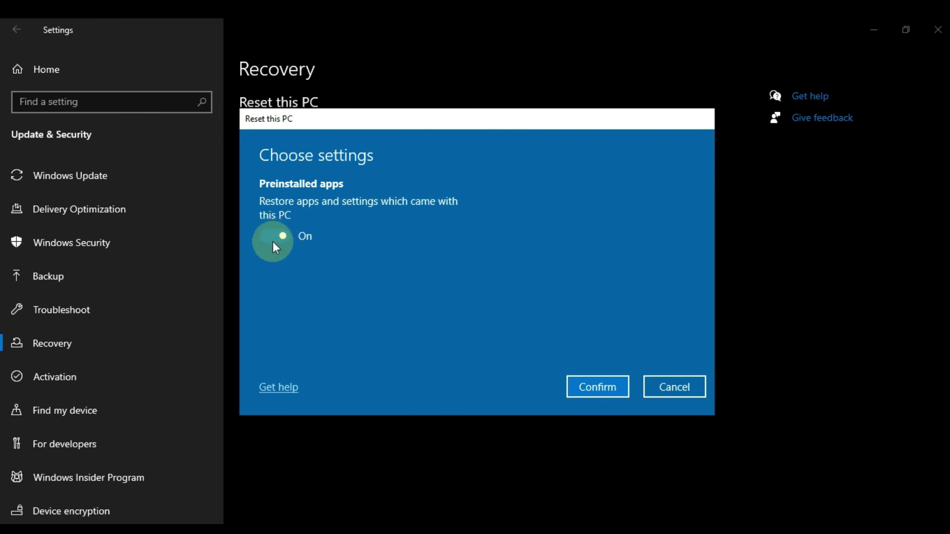
pyautogui.click(272, 237)
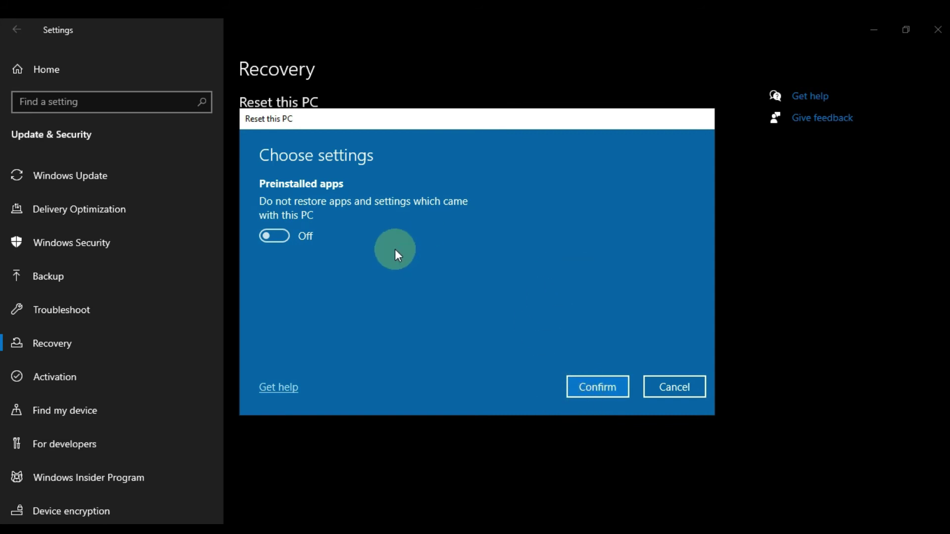
pyautogui.click(660, 383)
pyautogui.click(280, 176)
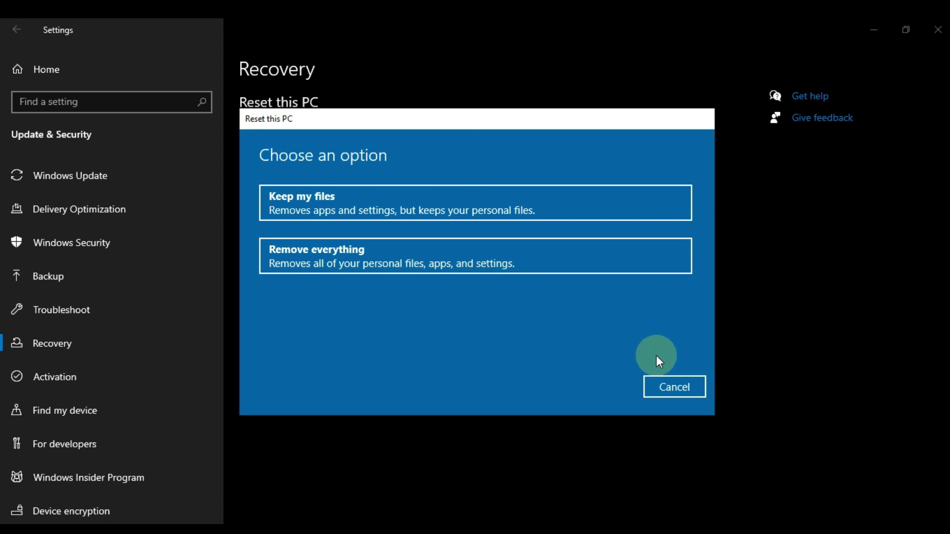
pyautogui.click(685, 387)
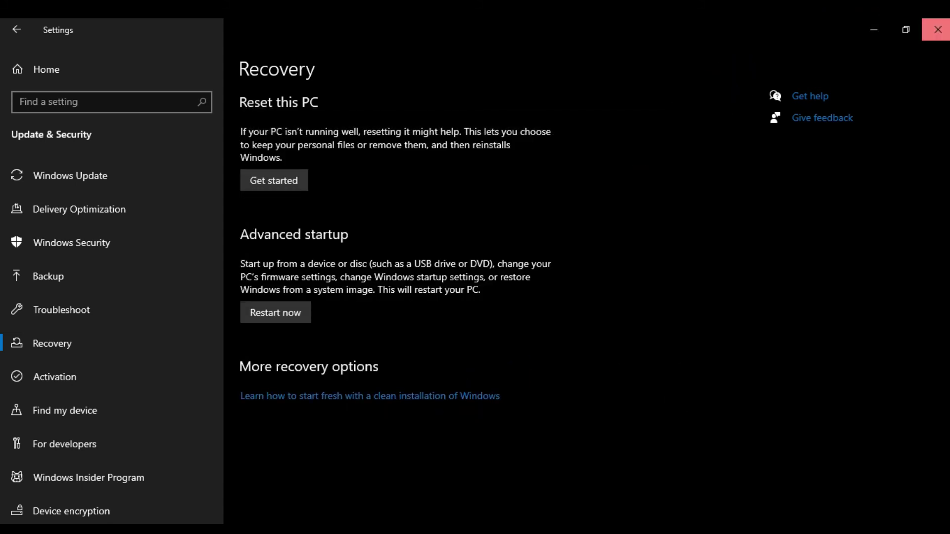
# Close the Settings window and right-click the desktop
pyautogui.click(937, 30)
pyautogui.rightClick(508, 117)
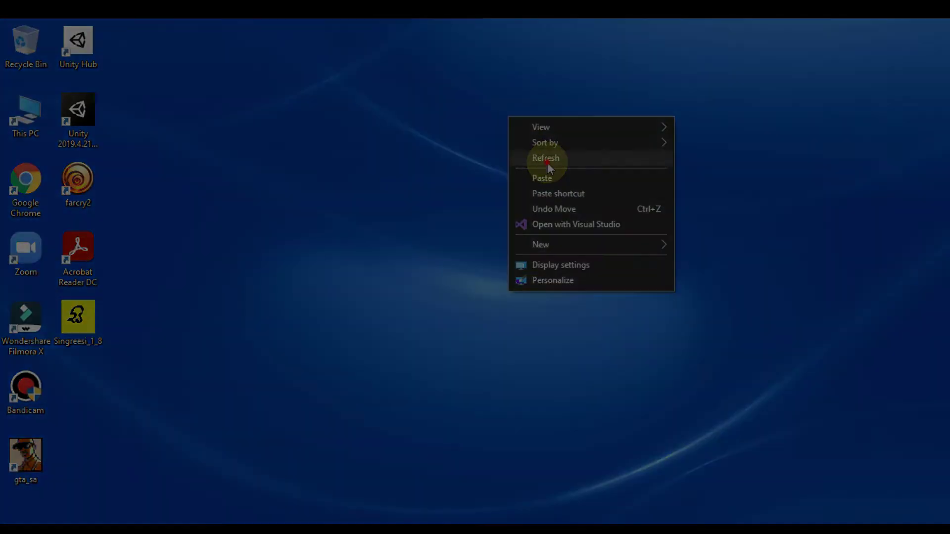